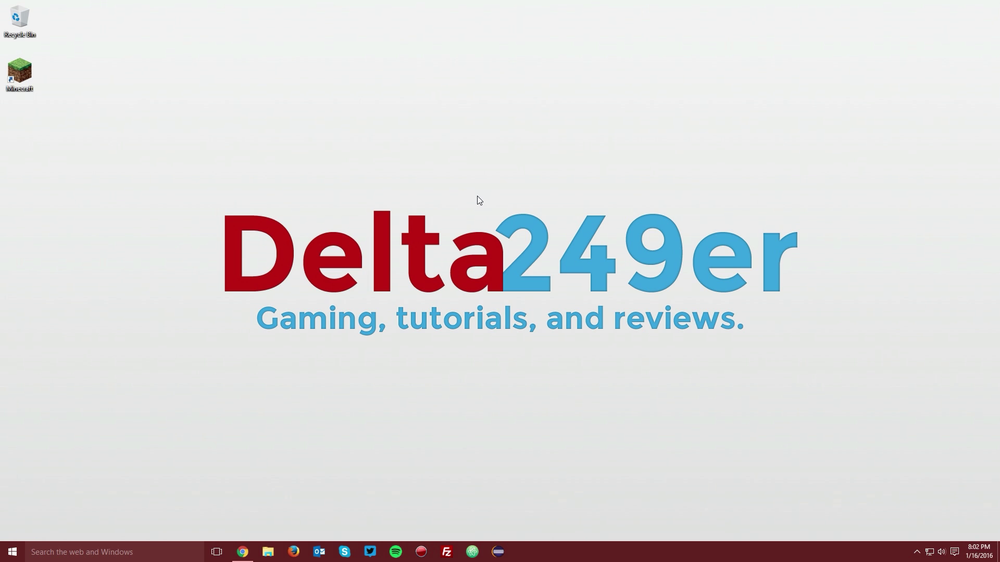
- Switch to Chrome and open the Minecraft 1.8.9 downloads page on files.minecraftforge.net
click(252, 551)
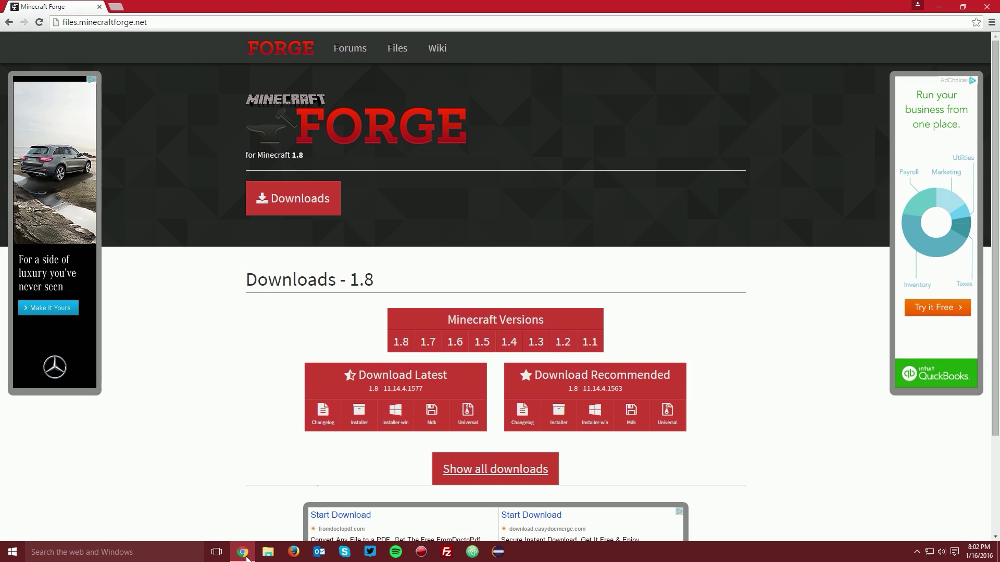
click(154, 24)
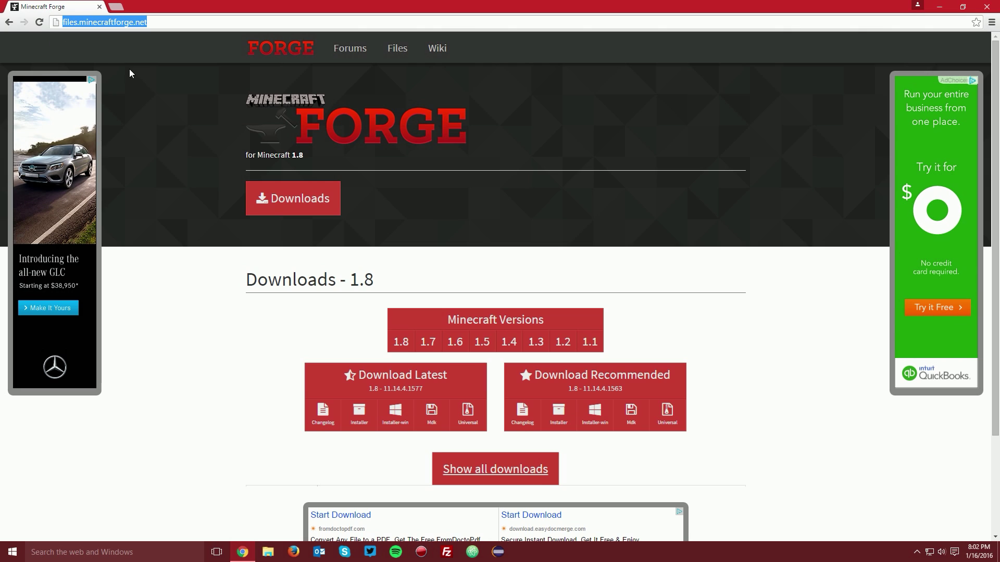
drag(442, 318, 552, 318)
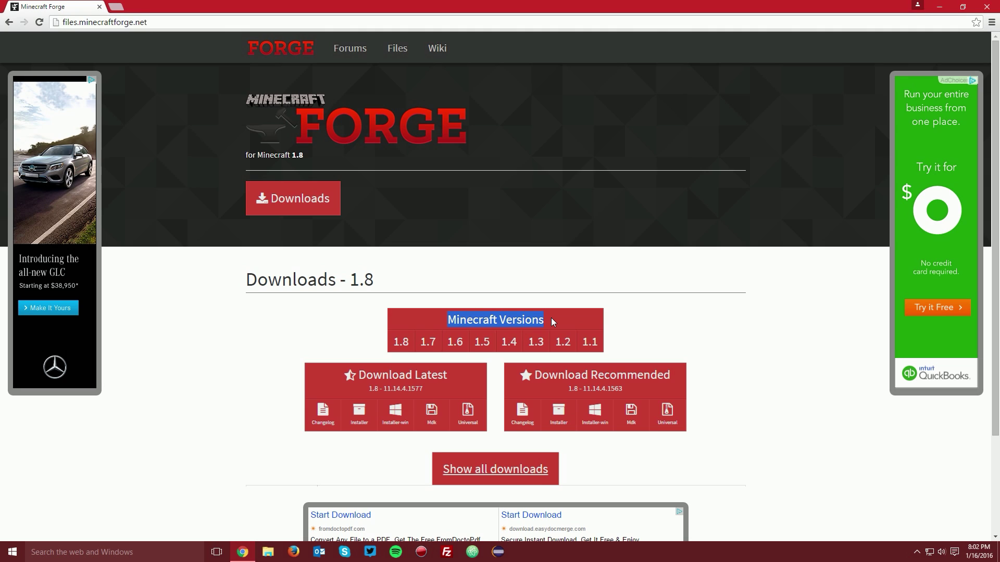
mouse_move(404, 341)
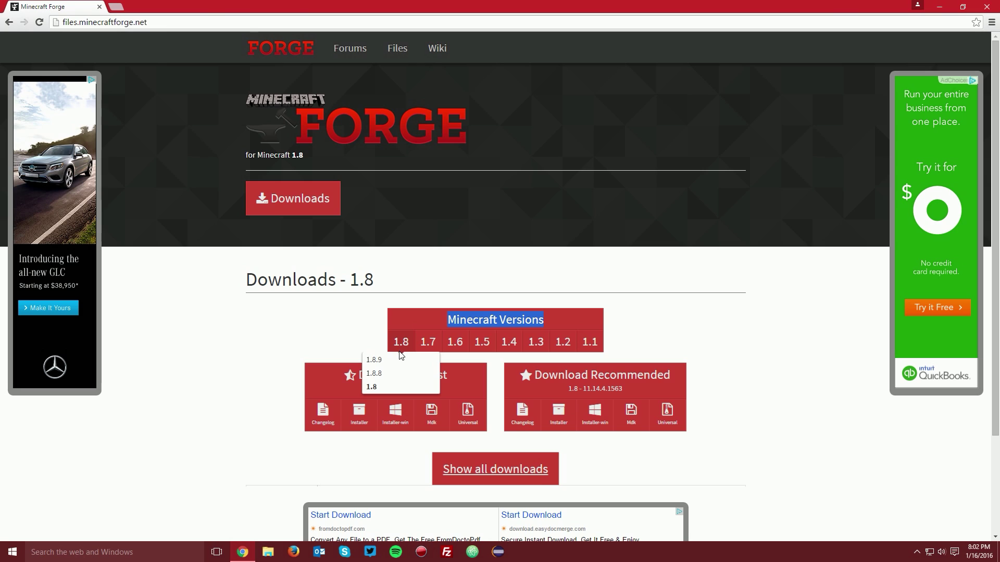
click(381, 360)
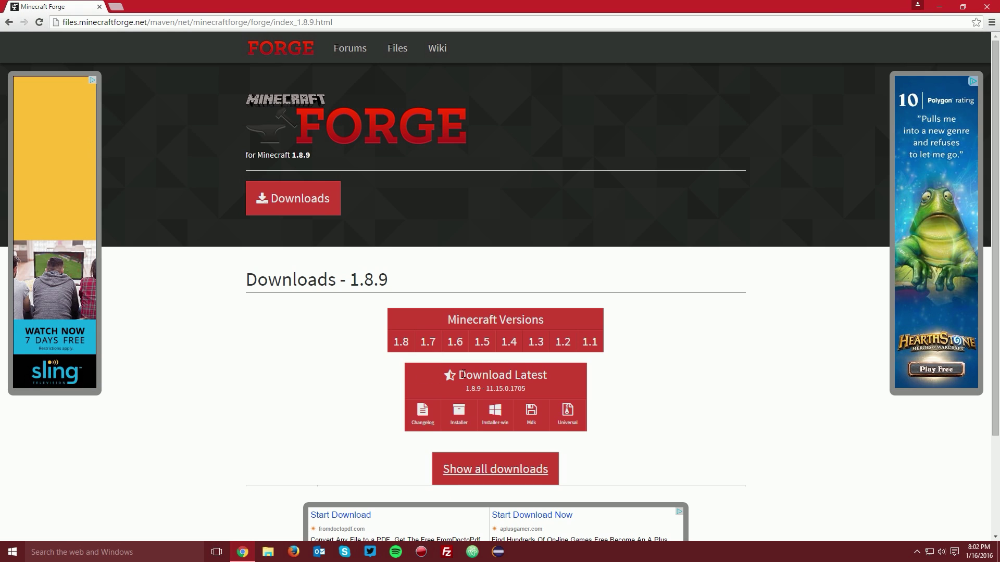
drag(418, 371, 549, 374)
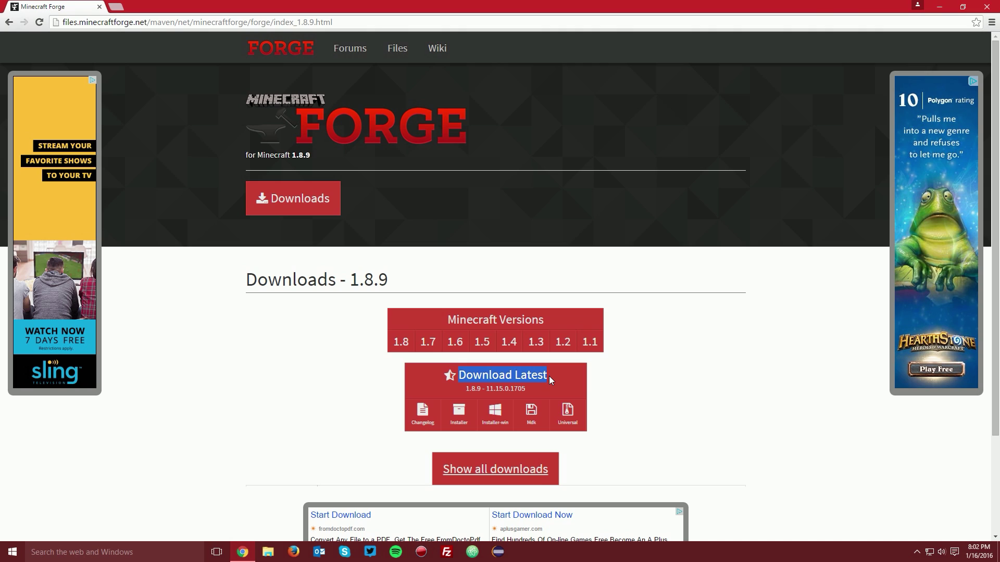
- Download the latest Forge 1.8.9 installer, skipping the advertisement, save it to the Desktop, and minimize the browser
click(454, 412)
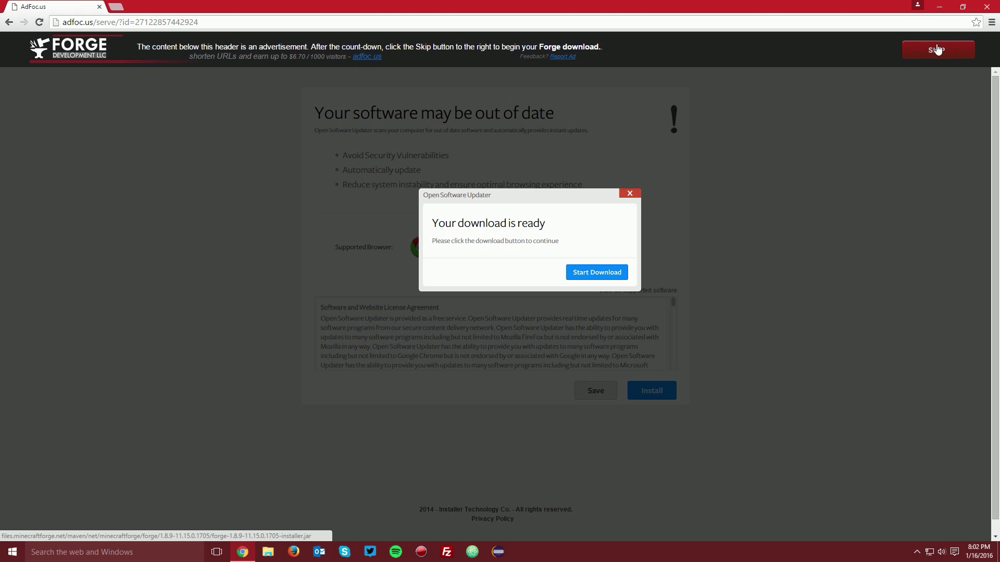
click(939, 45)
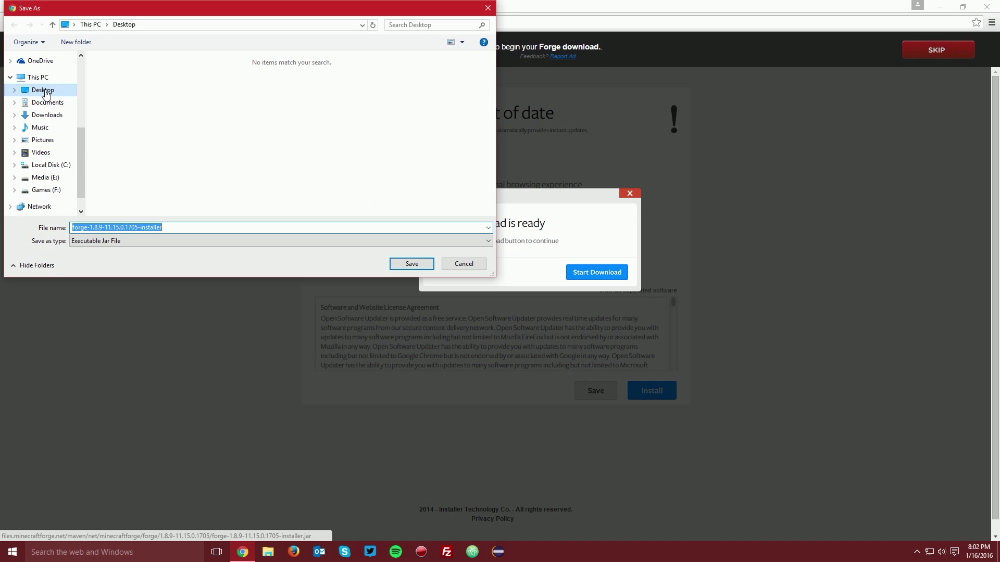
click(44, 90)
click(398, 263)
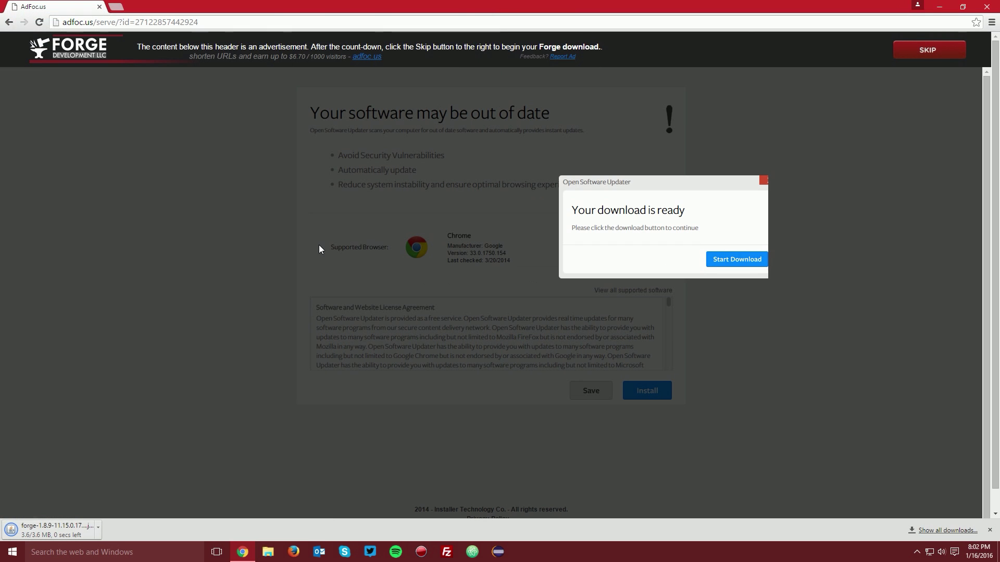
click(939, 9)
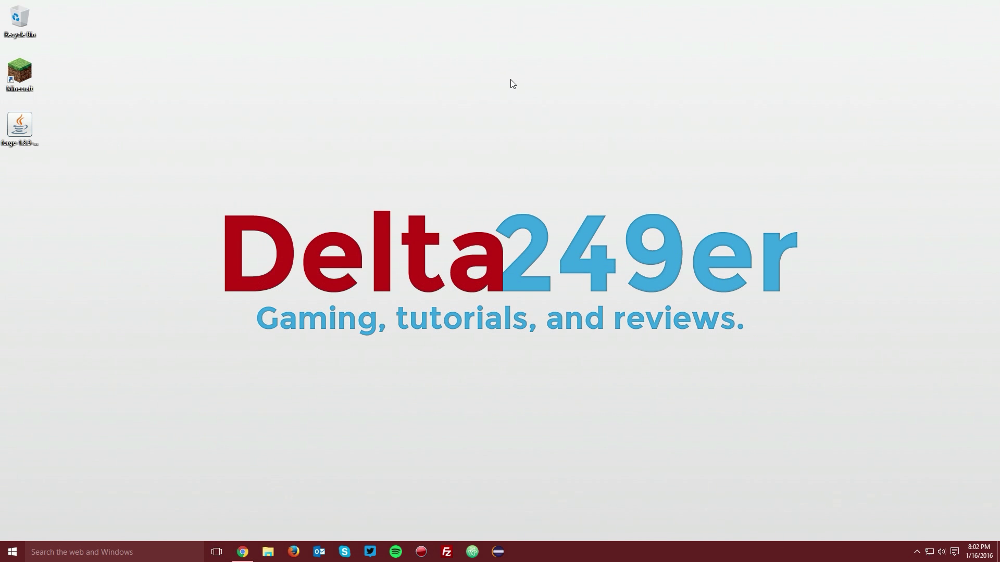
- Run the Forge installer from the desktop with Java(TM) Platform SE binary and install the client into the default .minecraft folder
right_click(14, 131)
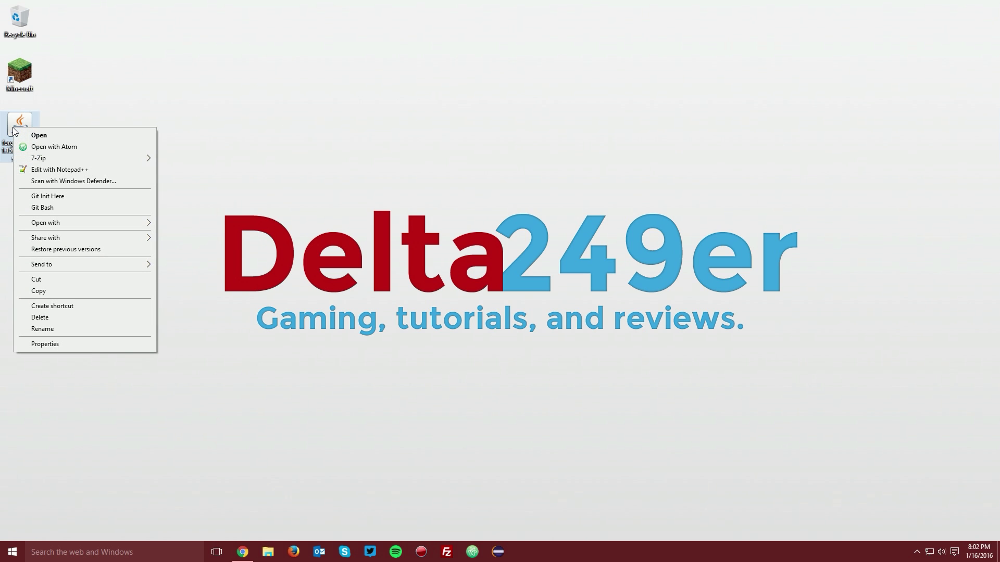
mouse_move(45, 228)
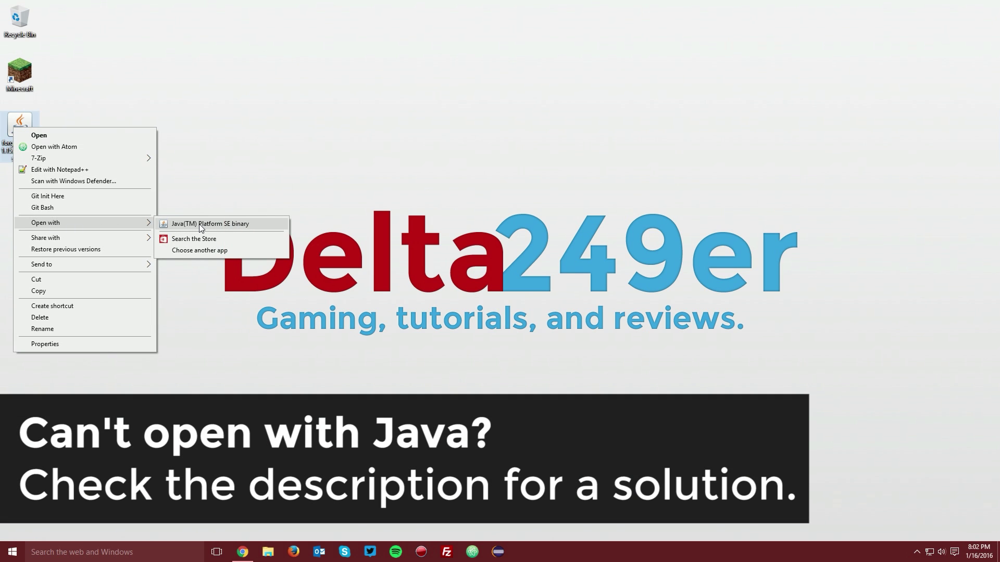
click(199, 224)
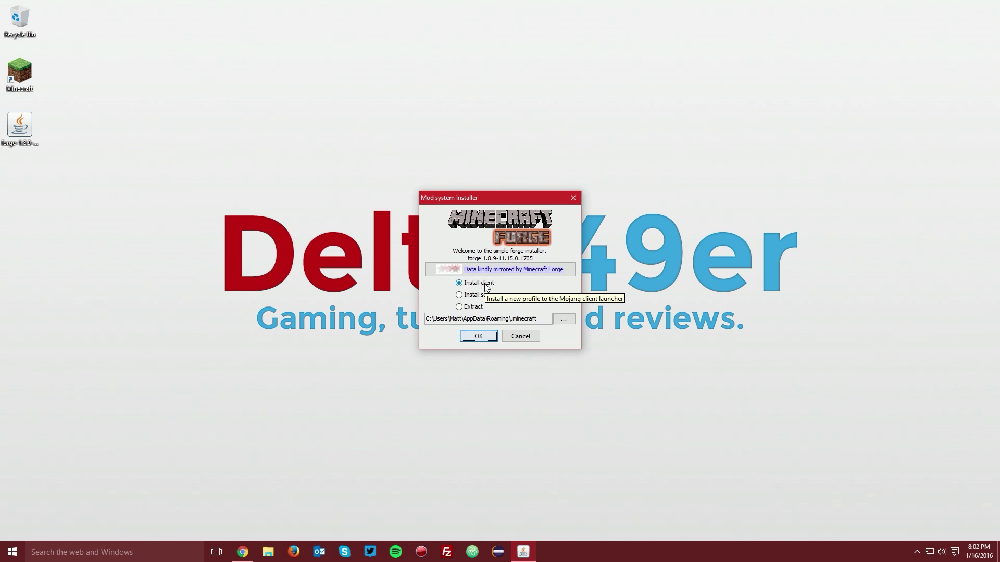
click(481, 335)
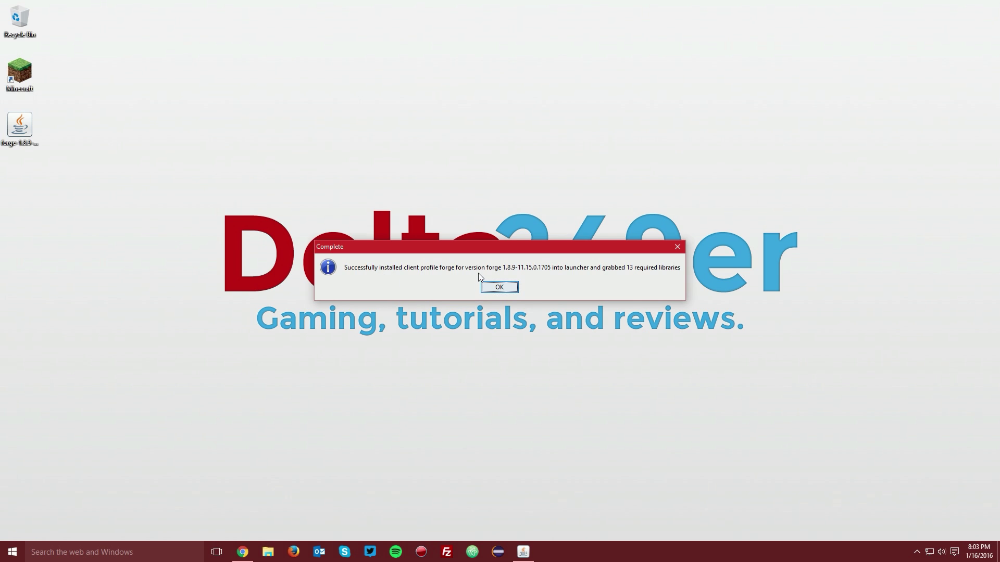
click(501, 284)
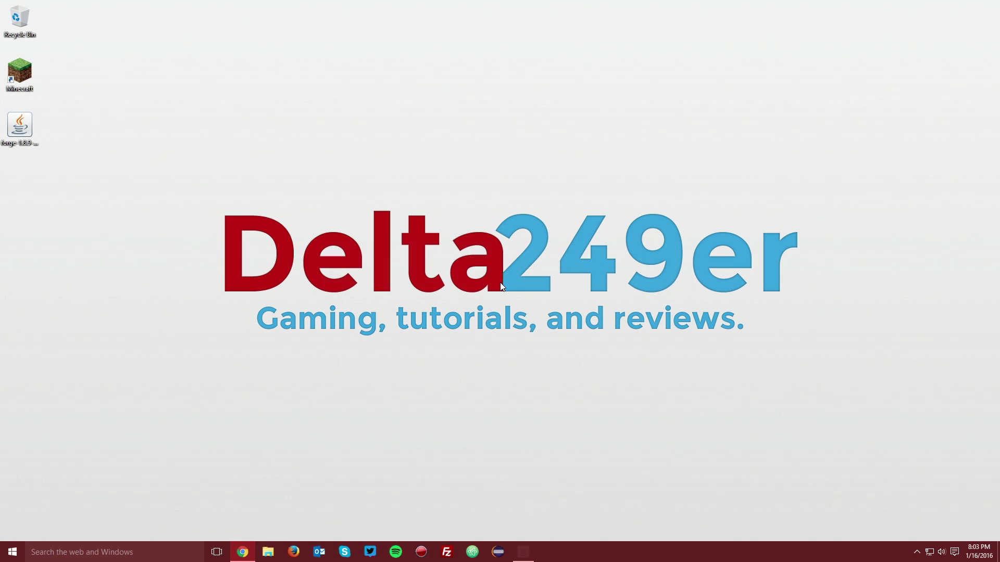
- Open the Minecraft launcher and start the game with the forge profile
double_click(19, 73)
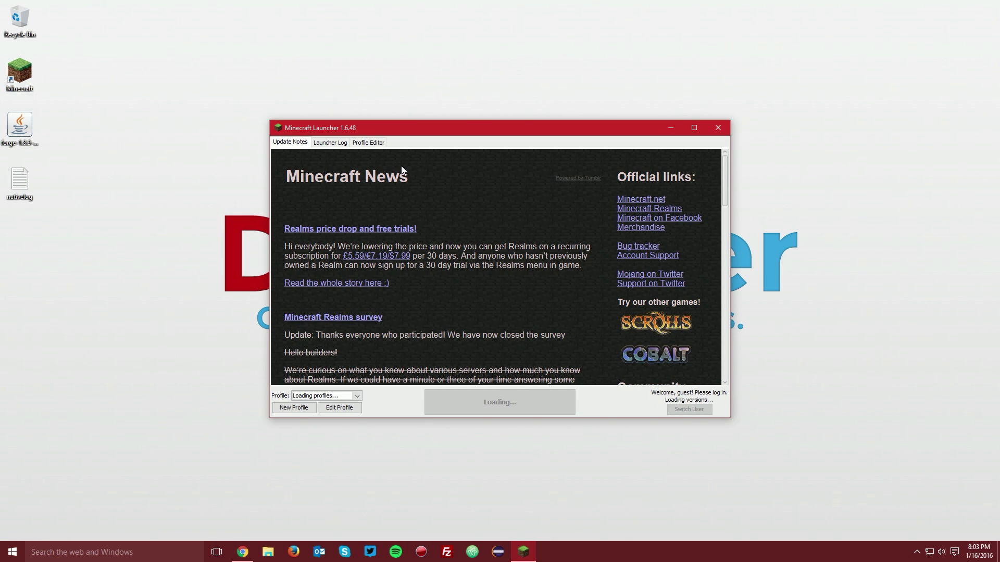
click(358, 397)
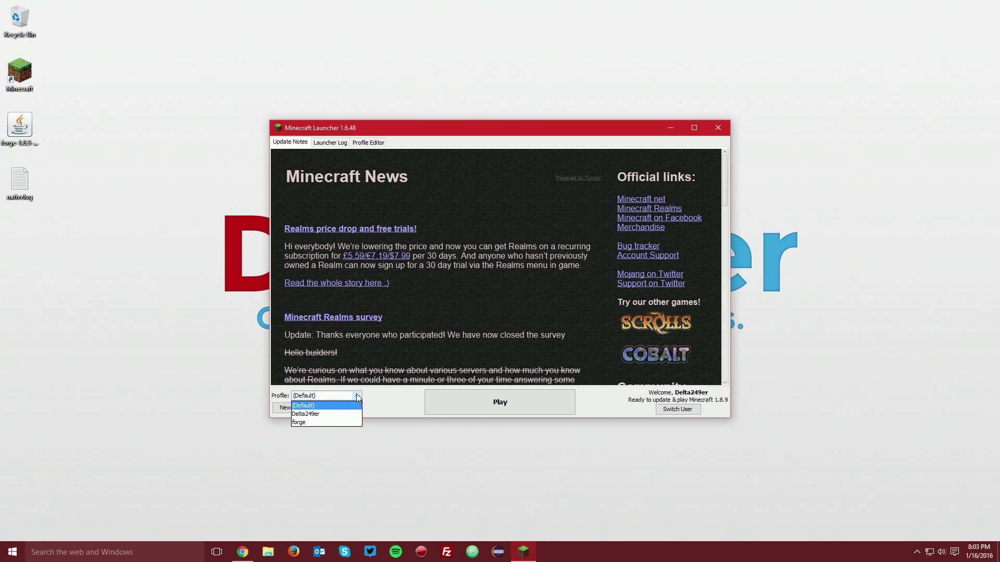
click(310, 426)
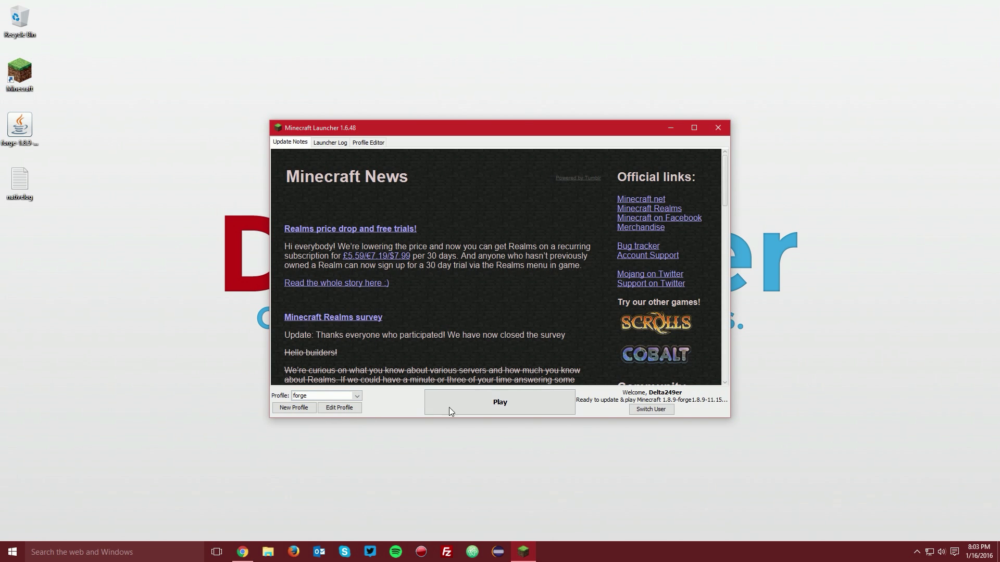
click(502, 402)
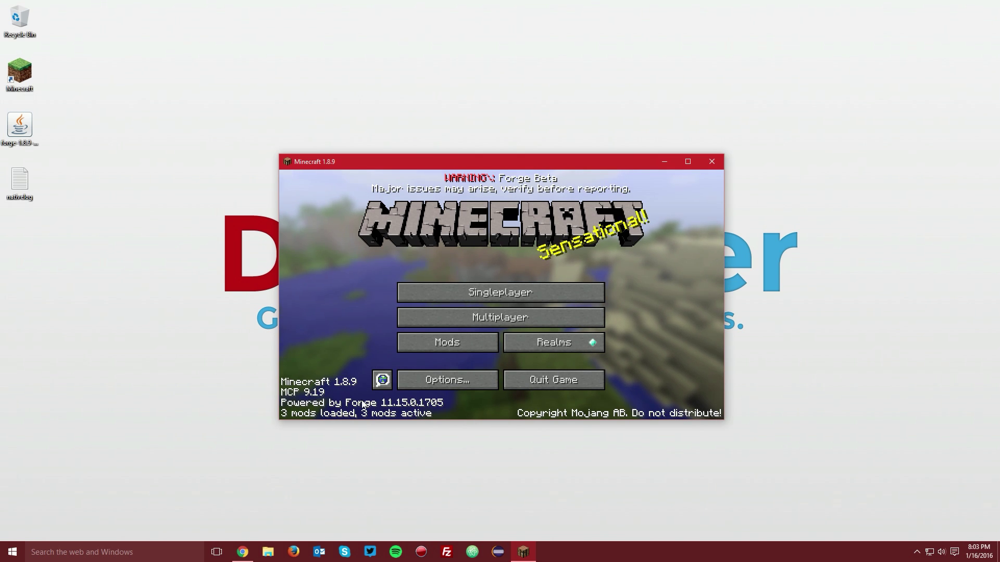
- Check the list of installed mods in Minecraft and quit the game
click(449, 344)
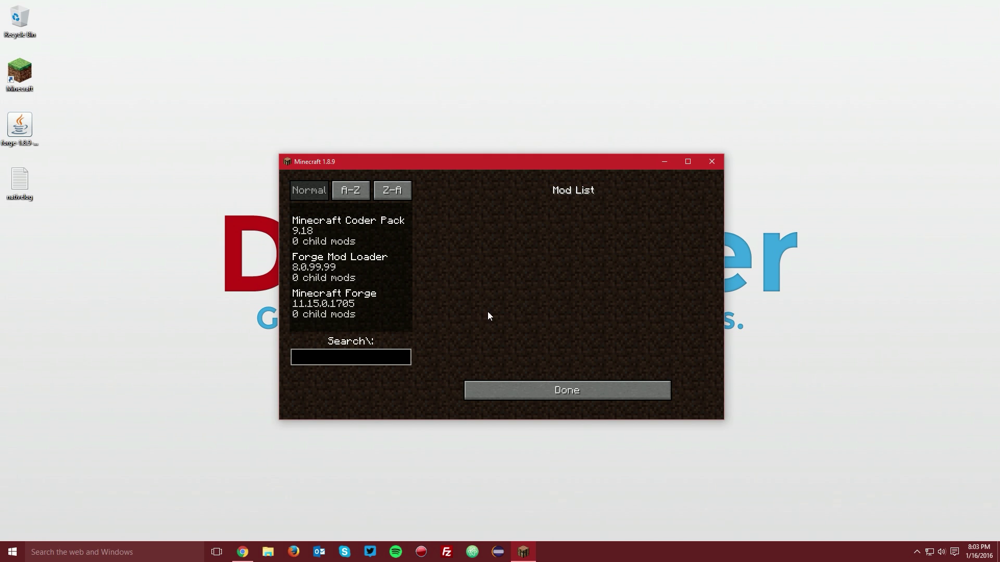
click(570, 392)
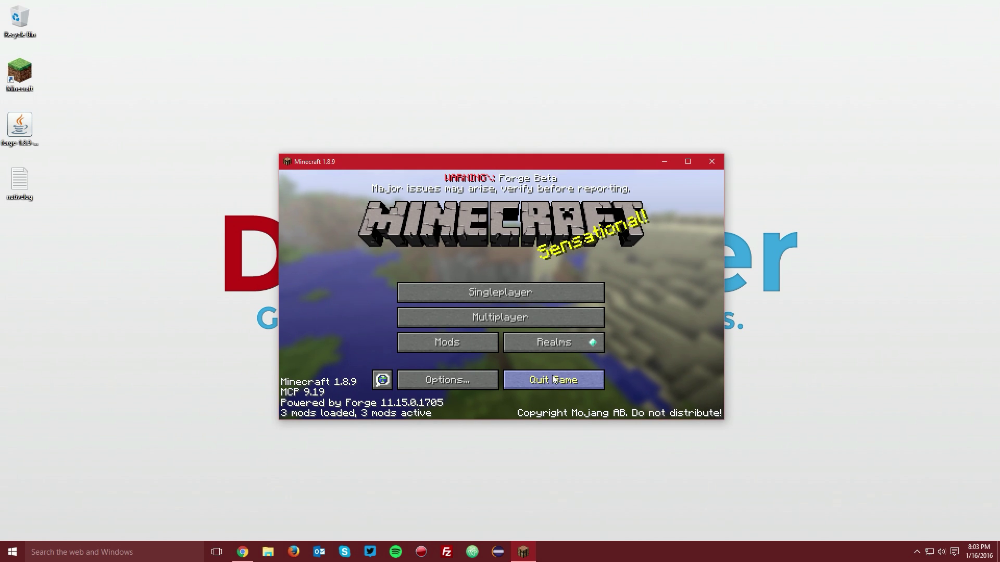
click(554, 379)
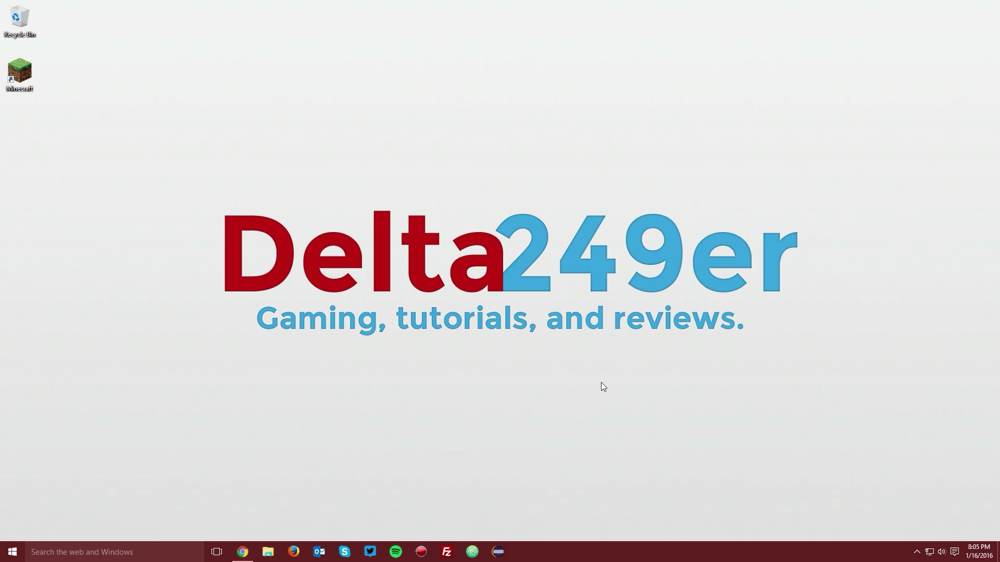
- Switch to Chrome and download OptiFine 1.8.9 HD U H1 from optifine.net/downloads, saving the jar file to the Desktop
click(243, 551)
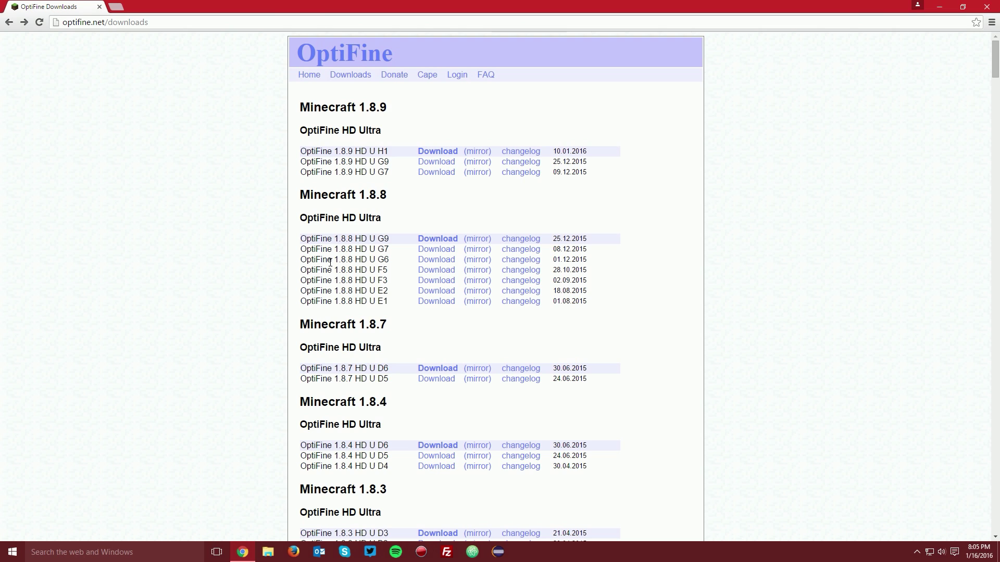
click(170, 22)
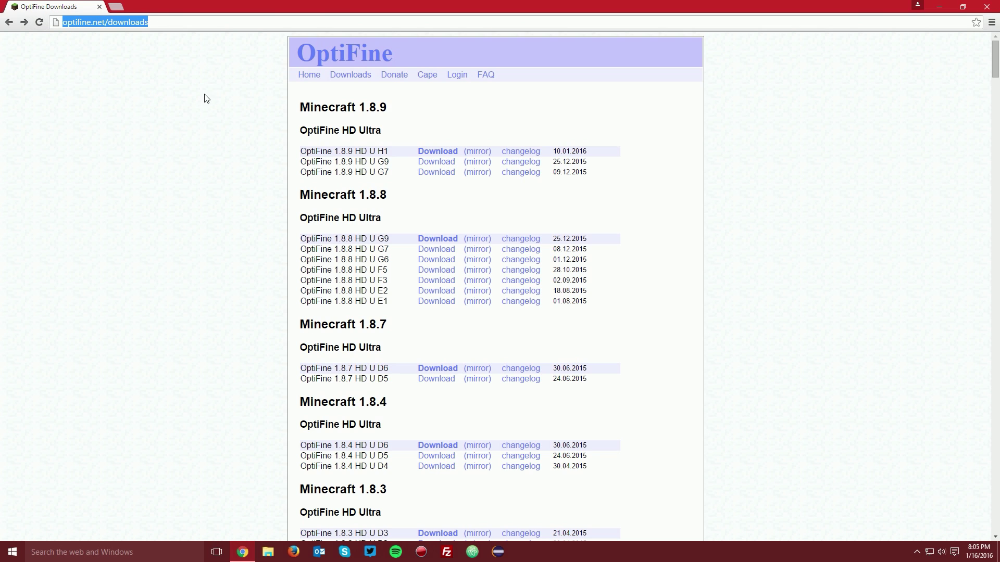
drag(404, 107, 303, 110)
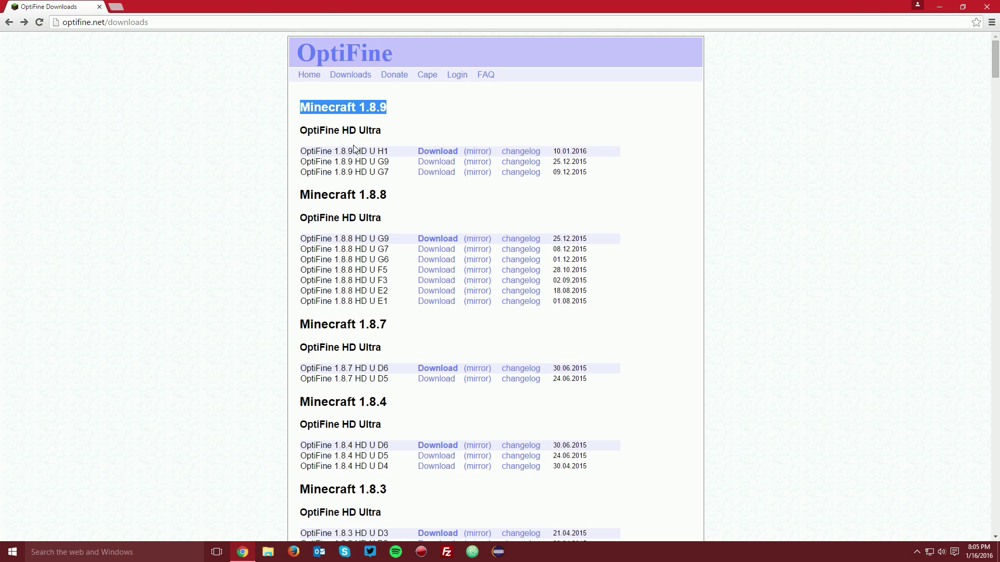
drag(302, 154, 391, 150)
click(391, 150)
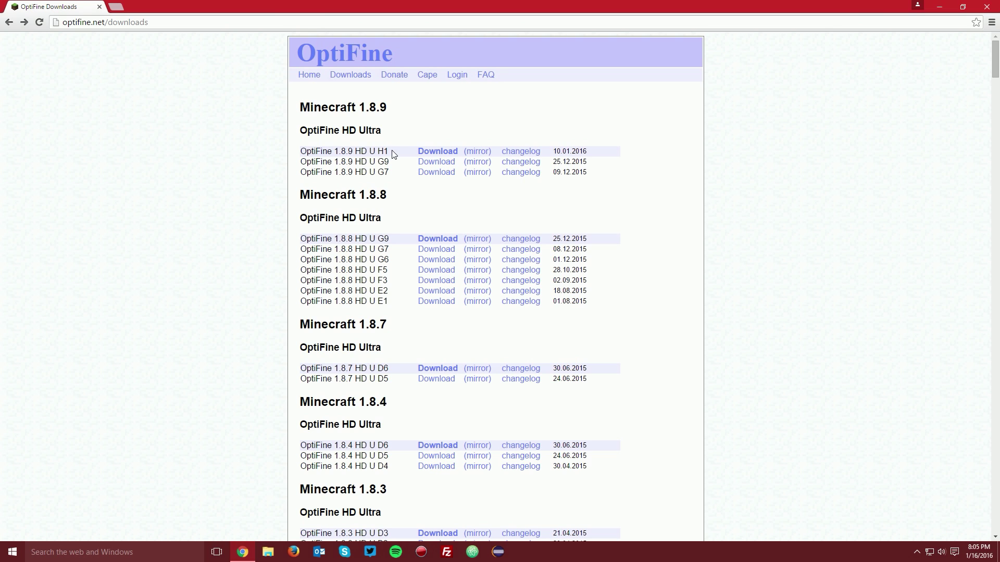
click(437, 152)
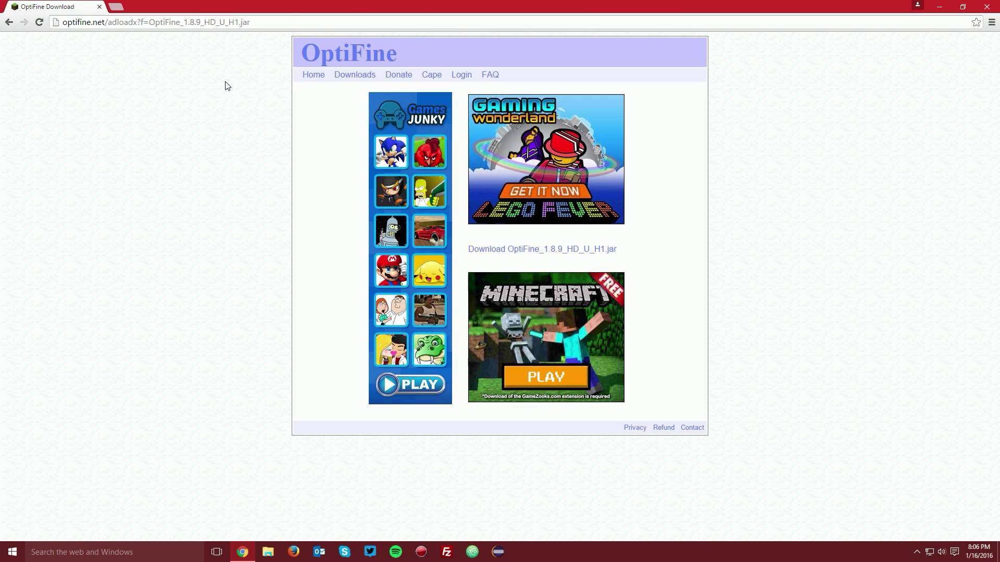
click(502, 248)
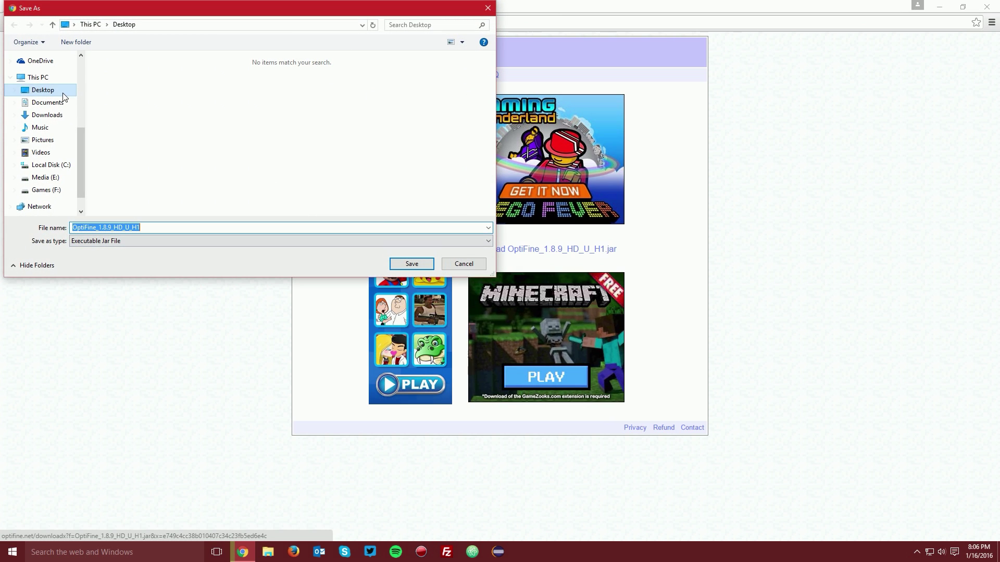
click(409, 264)
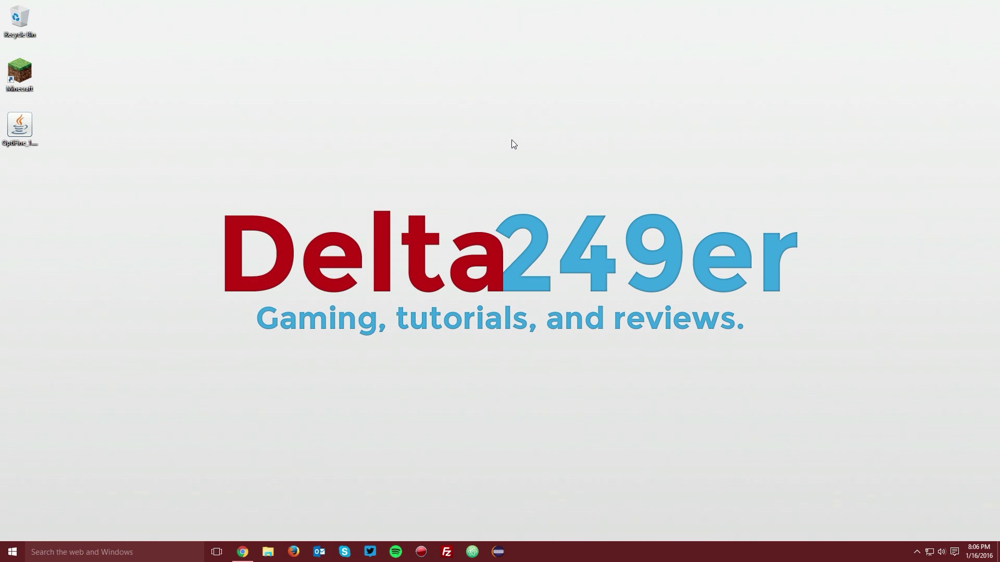
- Open the Roaming folder by running %appdata% and go to the mods folder inside .minecraft
key(super+r)
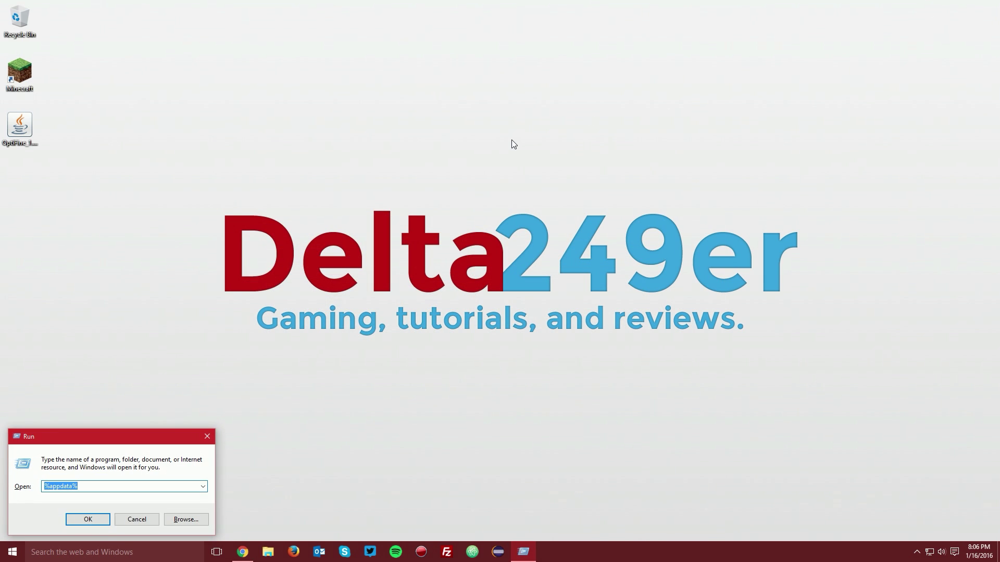
text(%appdata)
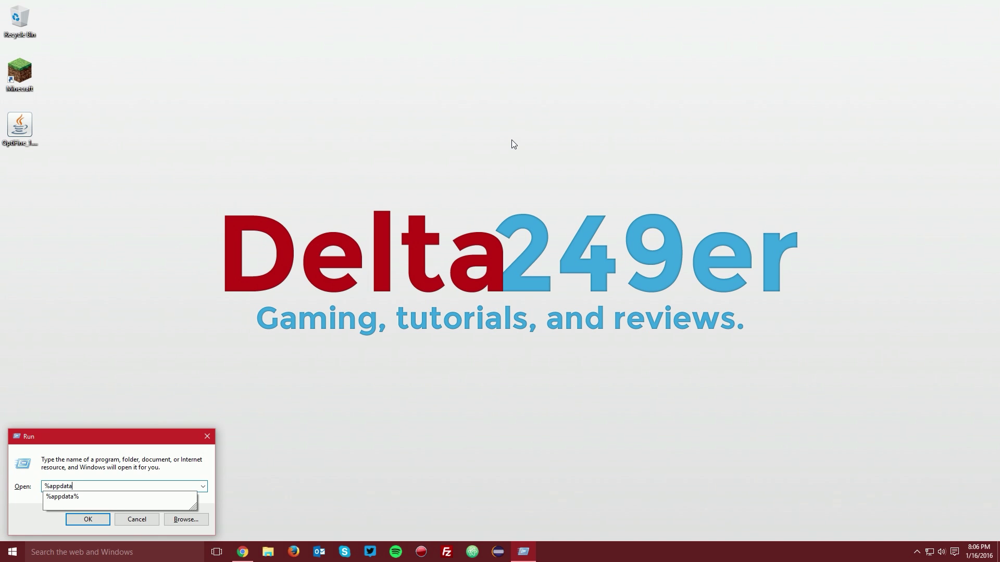
text(%)
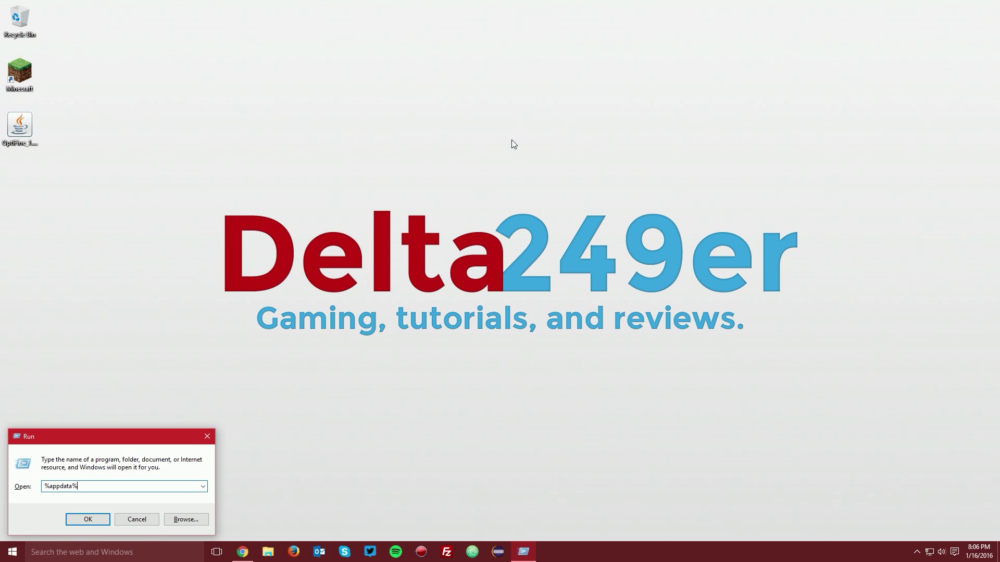
click(106, 522)
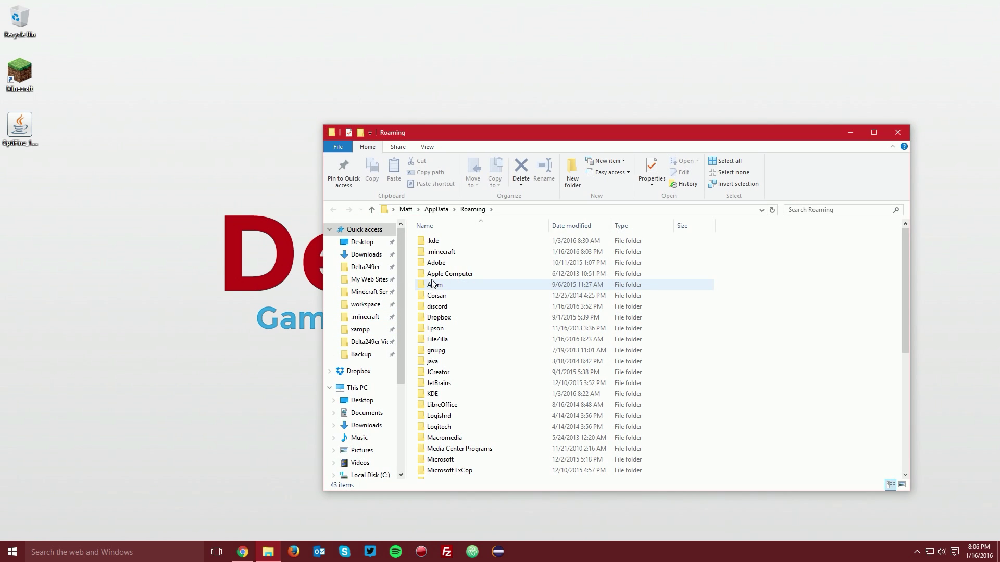
double_click(440, 253)
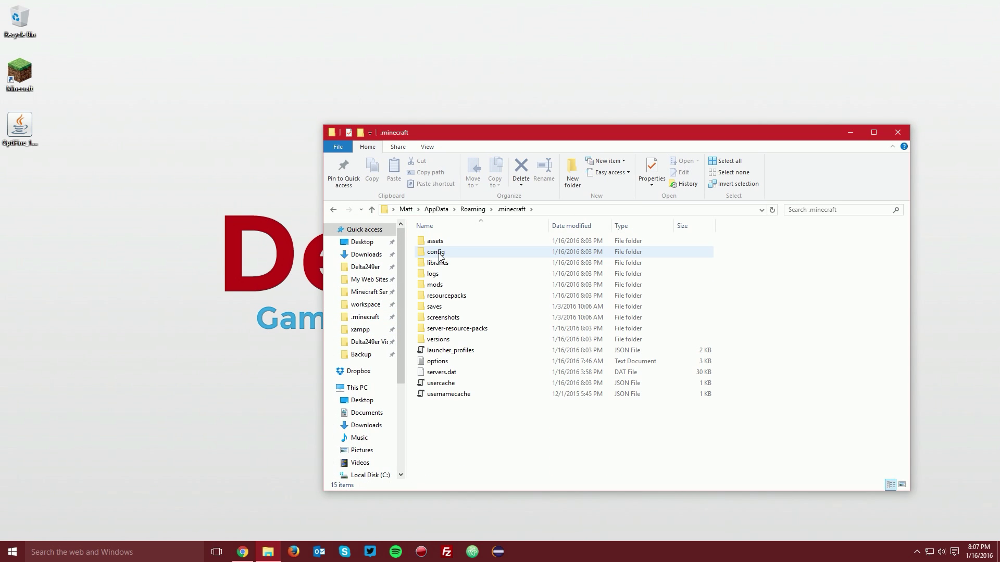
double_click(435, 285)
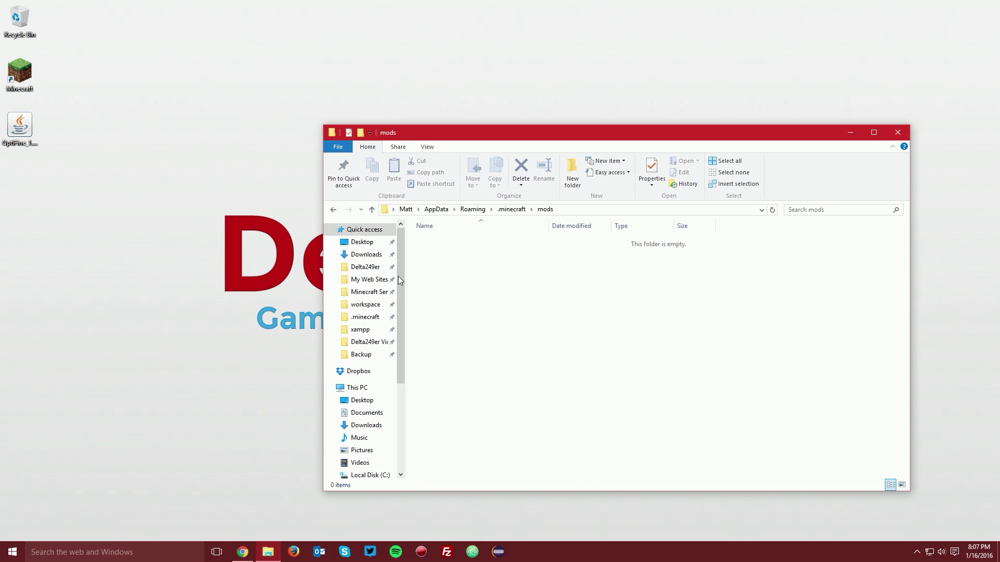
- Move the OptiFine_1.8.9_HD_U_H1 jar file from the desktop into the mods folder and close the folder window
drag(20, 125, 524, 264)
click(558, 292)
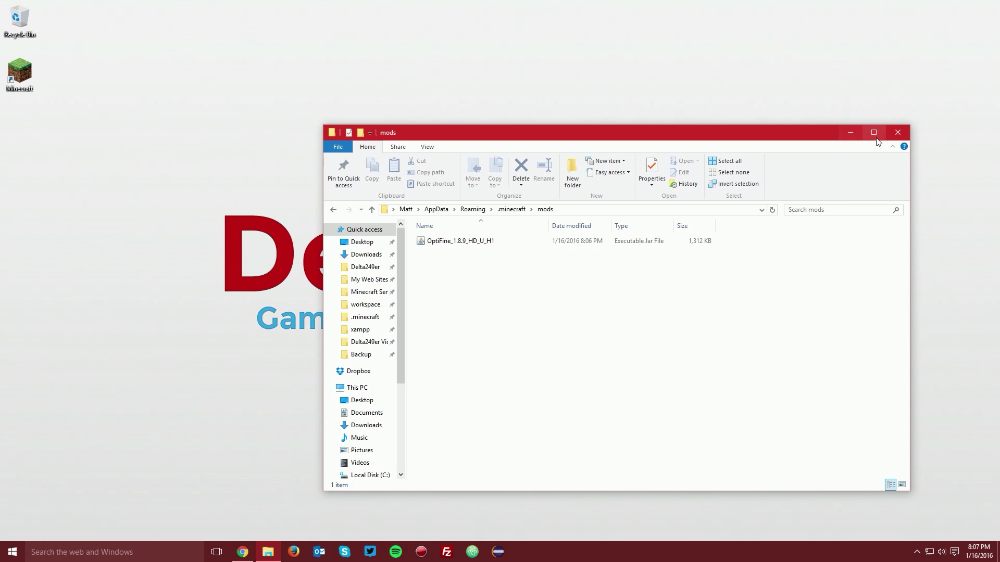
click(895, 133)
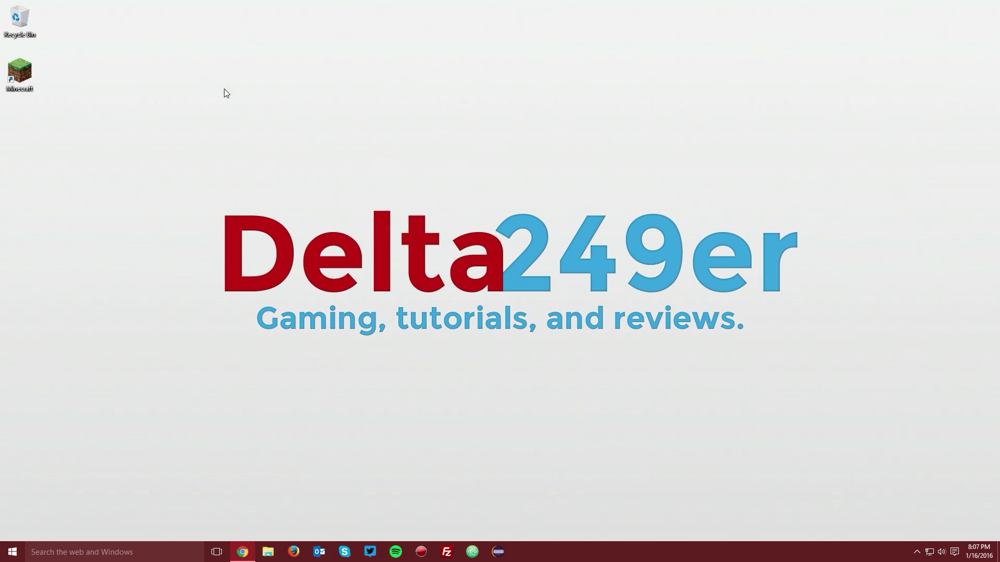
- Open the Minecraft launcher from the desktop and start the game with the forge profile
double_click(20, 72)
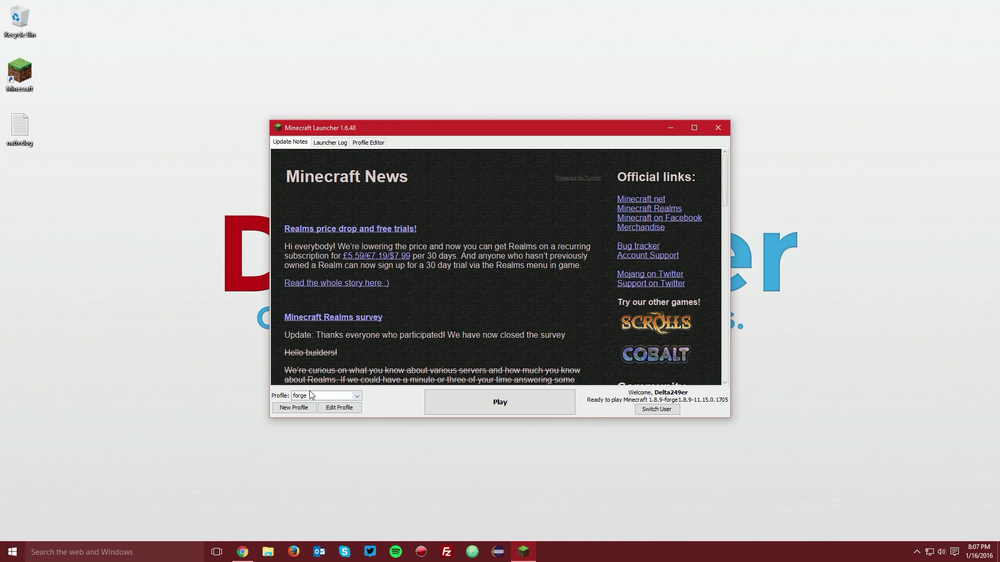
click(498, 405)
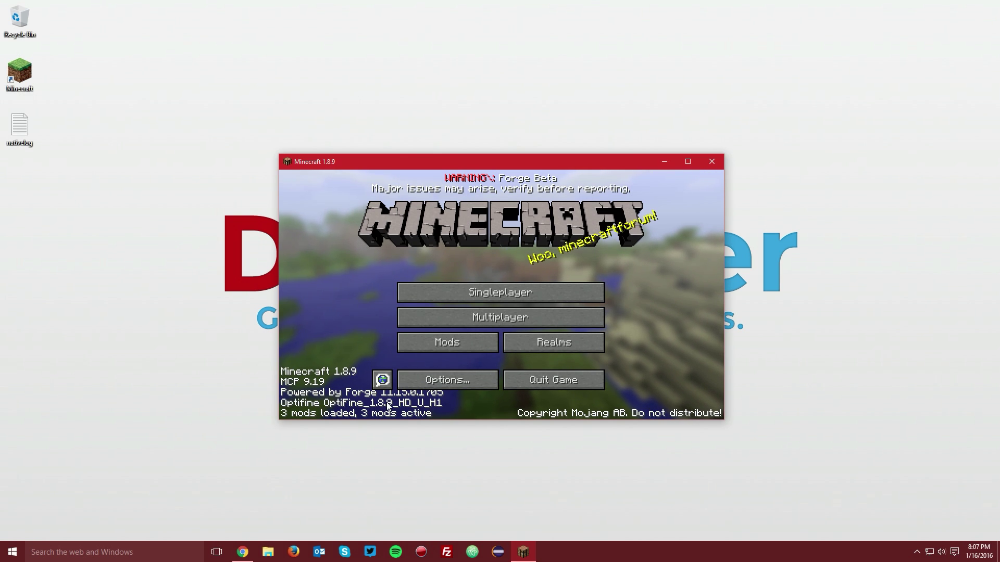
- Load the existing singleplayer world and show the debug information overlay to check the game's performance and OptiFine version
click(494, 293)
double_click(417, 226)
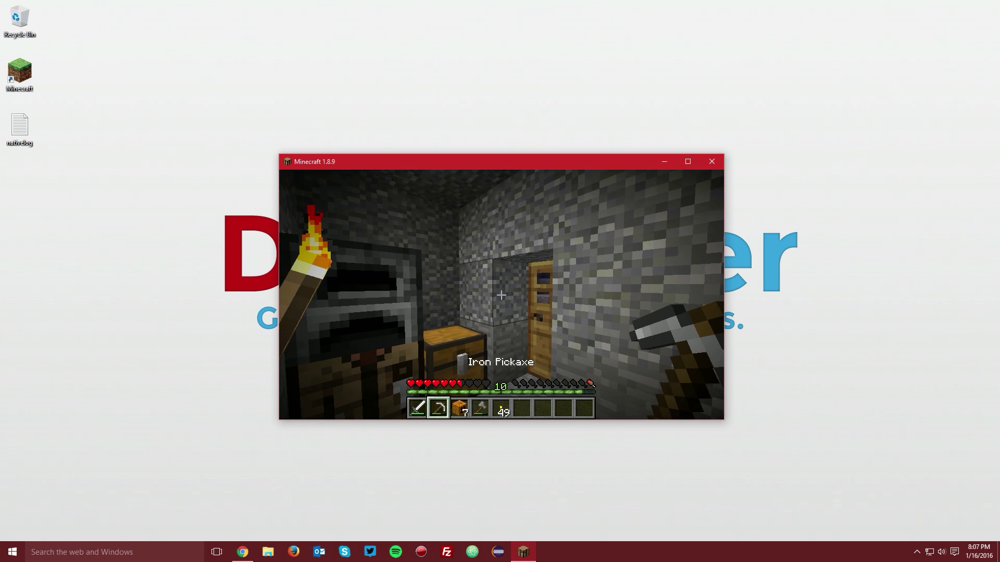
key(F3)
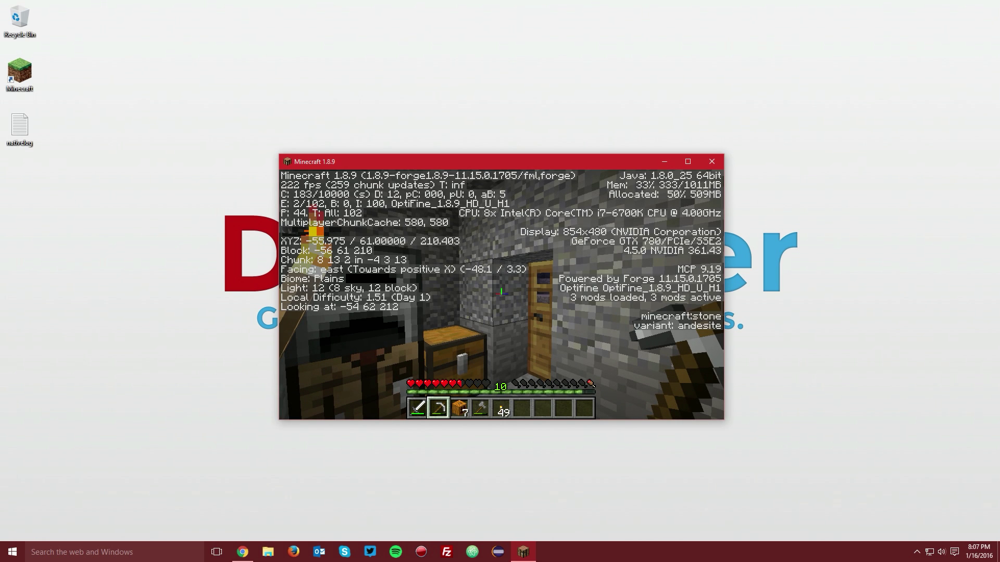